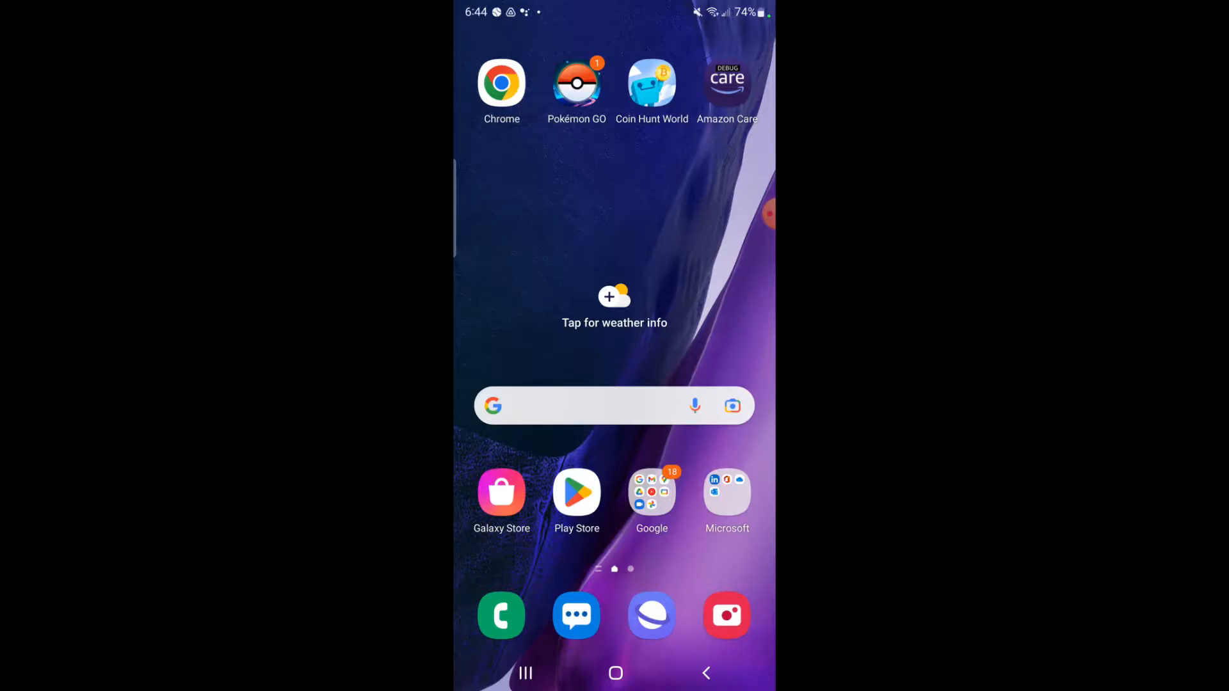
Step: Swipe up to open the app drawer listing all installed apps
left_click_drag(690, 384, 689, 192)
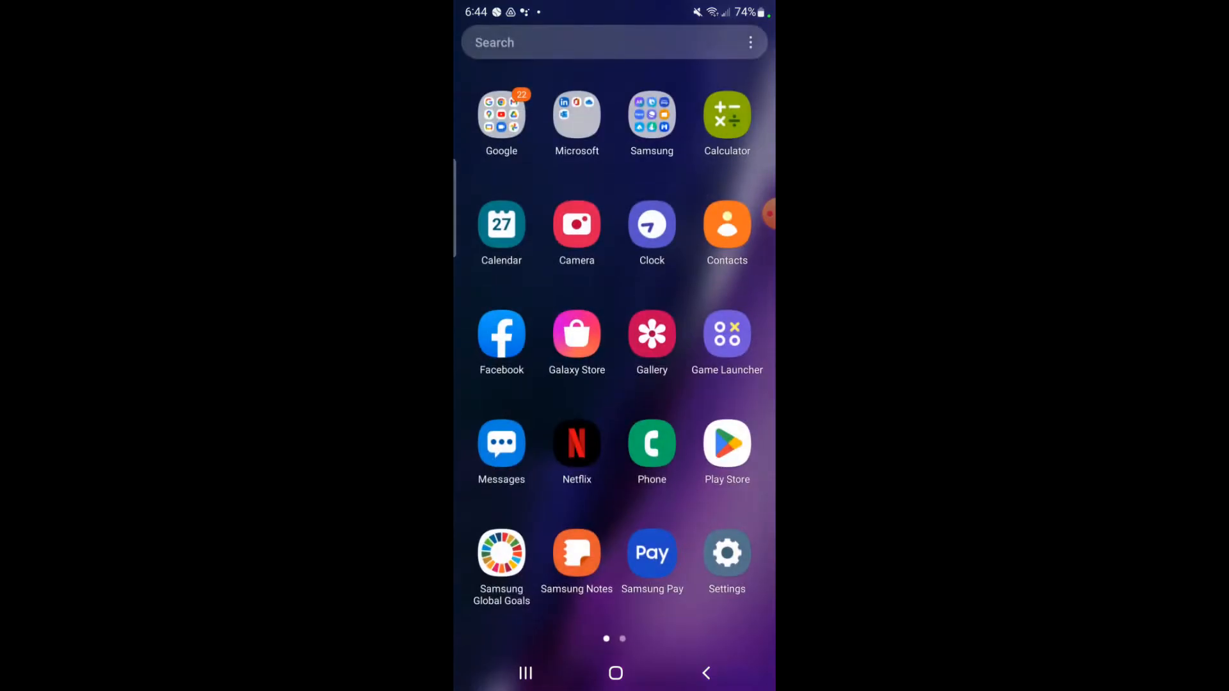
Step: Launch Settings, switch Developer options off, and return to the main settings list
left_click(726, 554)
scroll(614, 432, "down", 10)
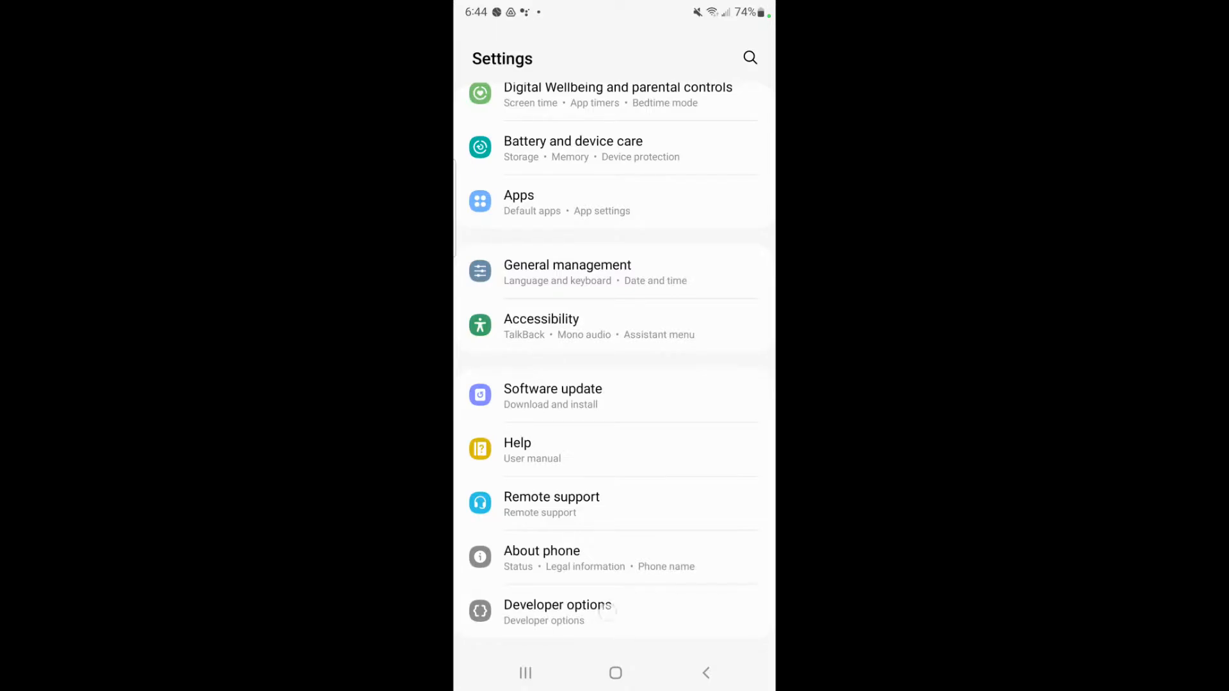
left_click(604, 611)
left_click(739, 108)
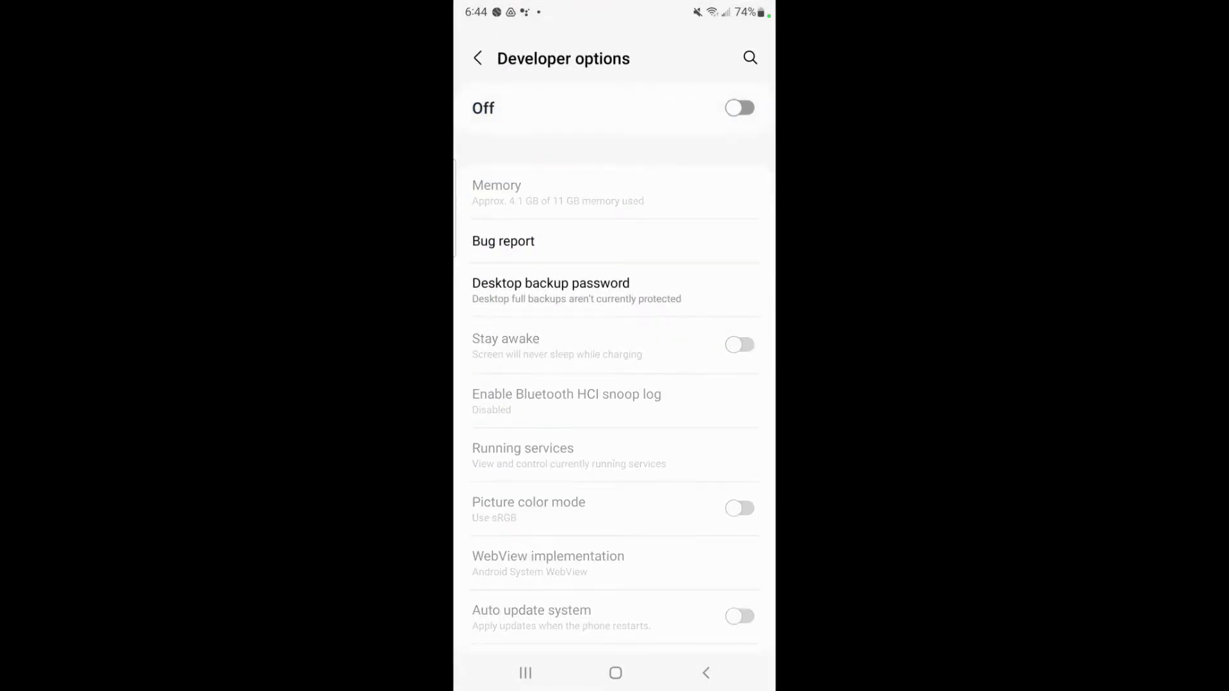
left_click(477, 58)
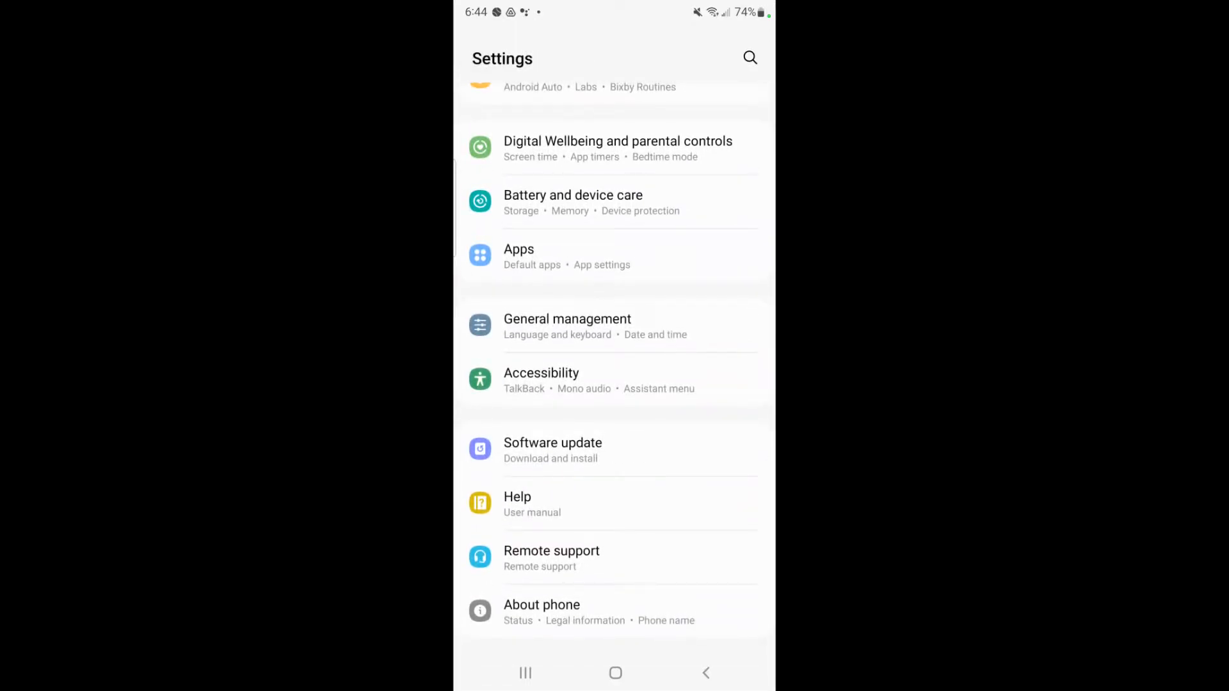
Step: In About phone > Software information, tap Build number until developer mode unlocks, then go back
left_click(604, 611)
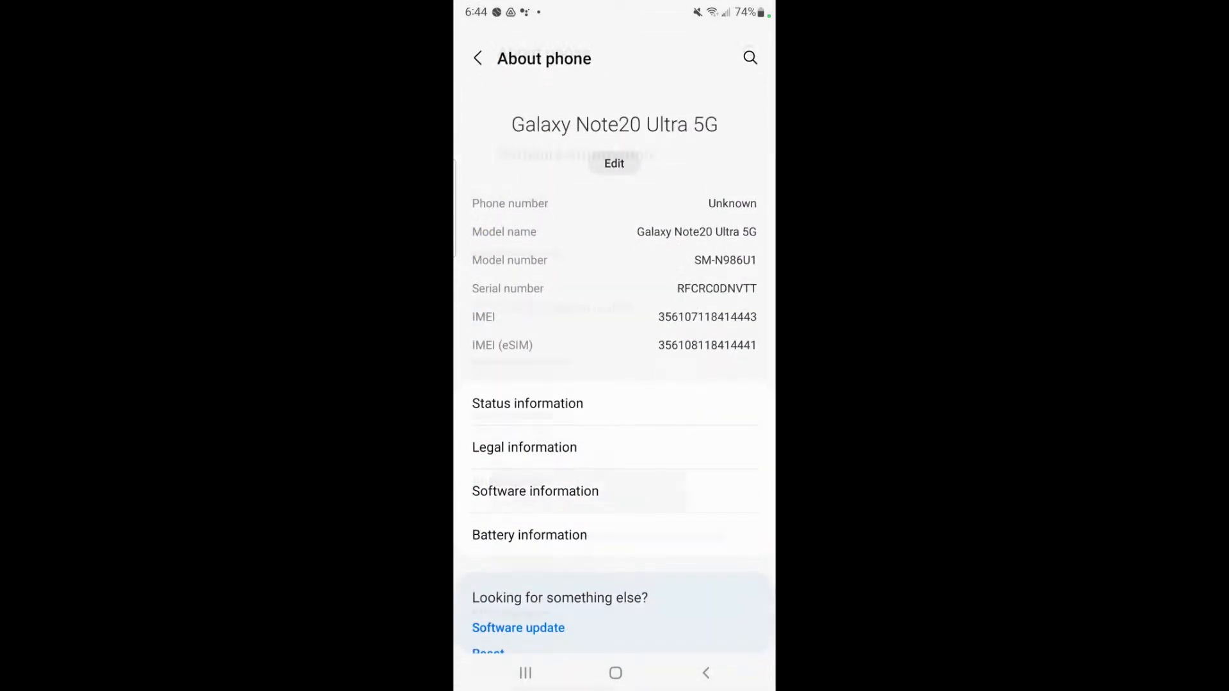
left_click(535, 491)
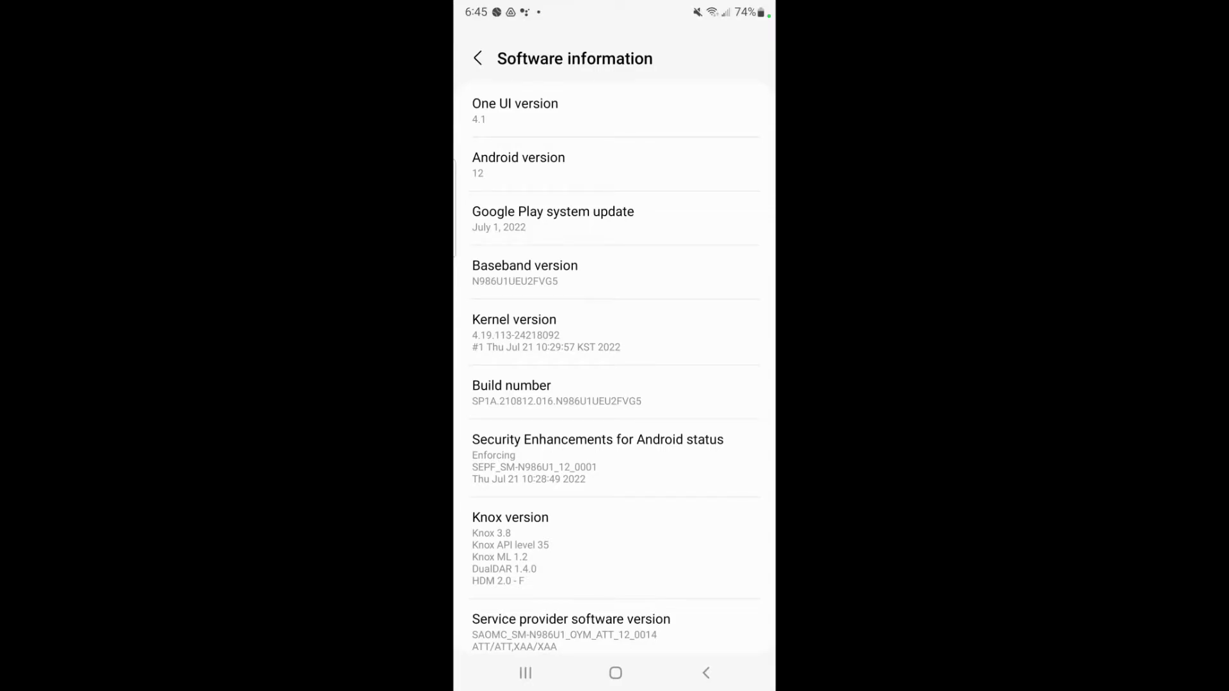
left_click(615, 392)
left_click(614, 392)
left_click(614, 391)
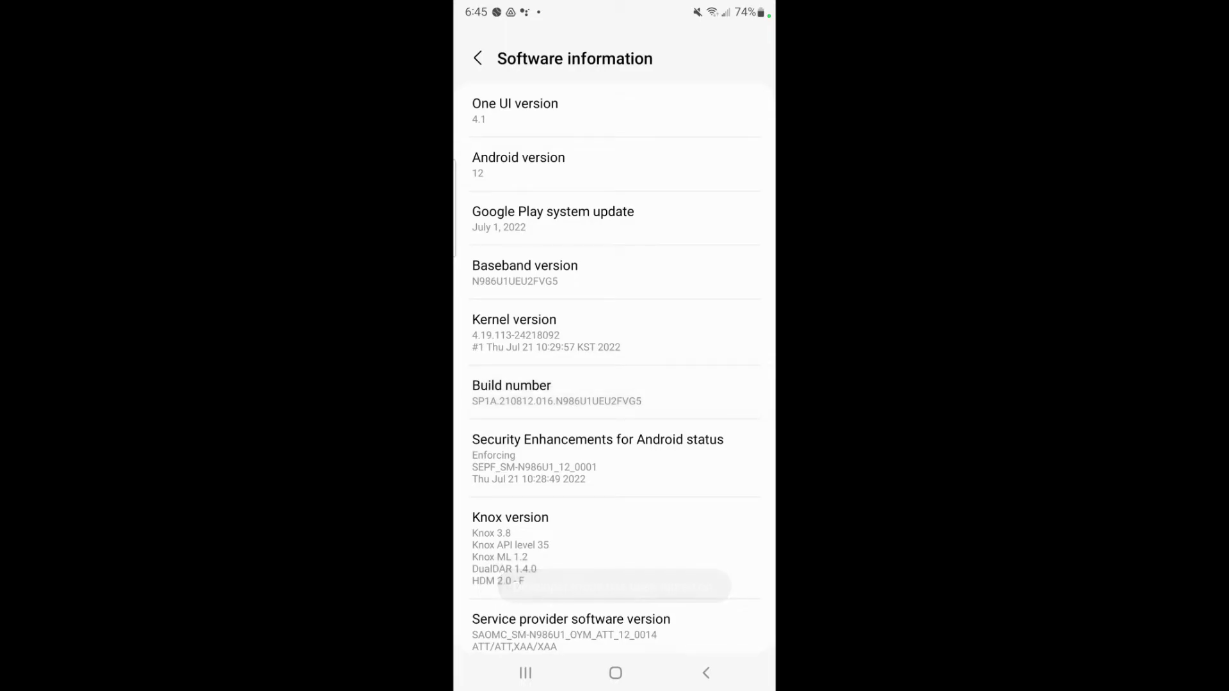
left_click(478, 58)
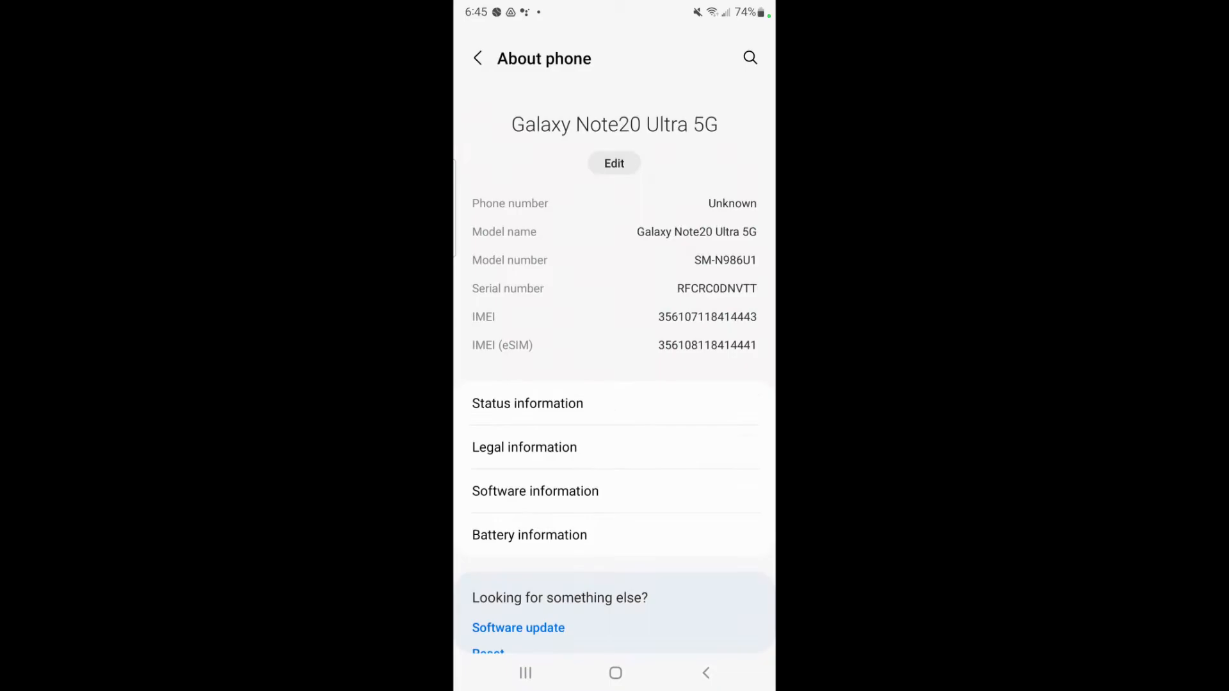
Step: Open Developer options from Settings and switch on Show taps for visual touch feedback
left_click(477, 59)
scroll(614, 384, "down", 1)
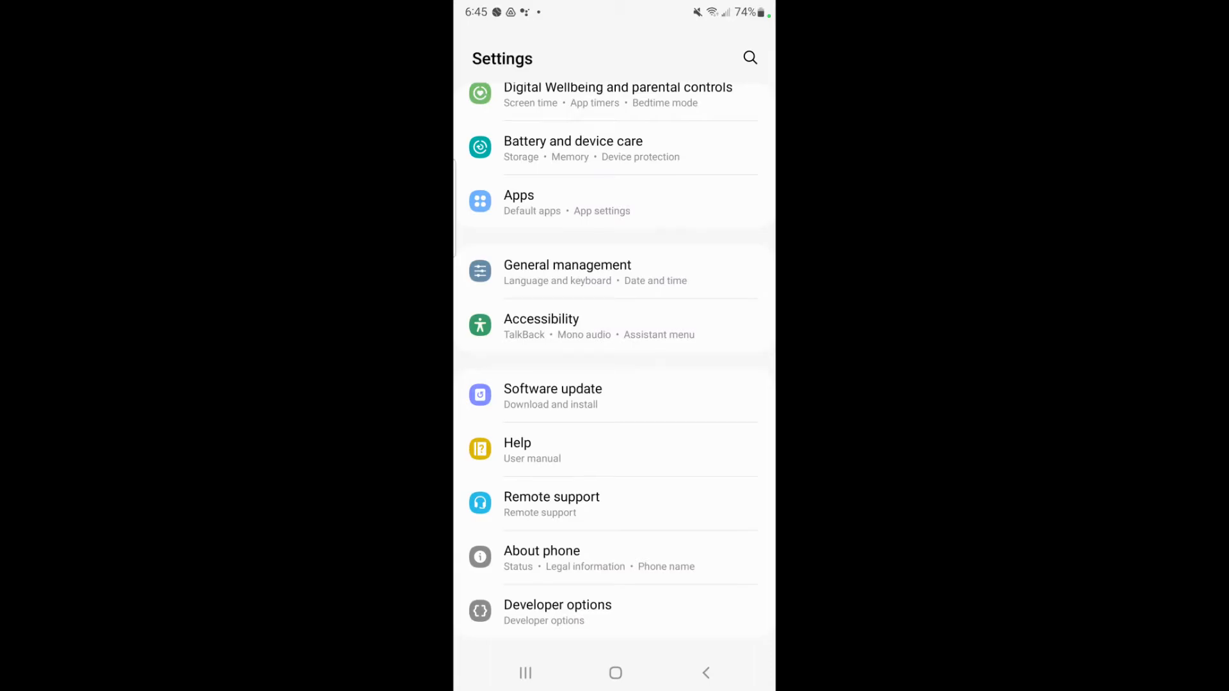
left_click(615, 611)
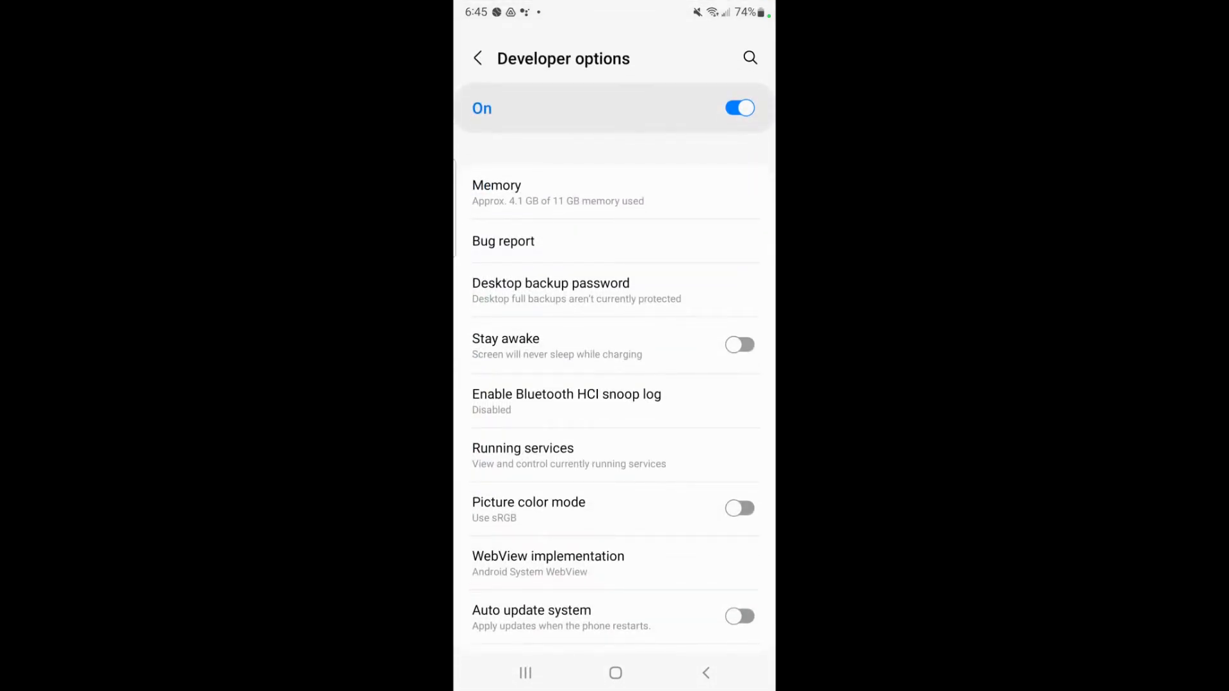
scroll(614, 385, "down", 5)
scroll(615, 384, "down", 5)
scroll(614, 384, "down", 5)
scroll(614, 384, "down", 3)
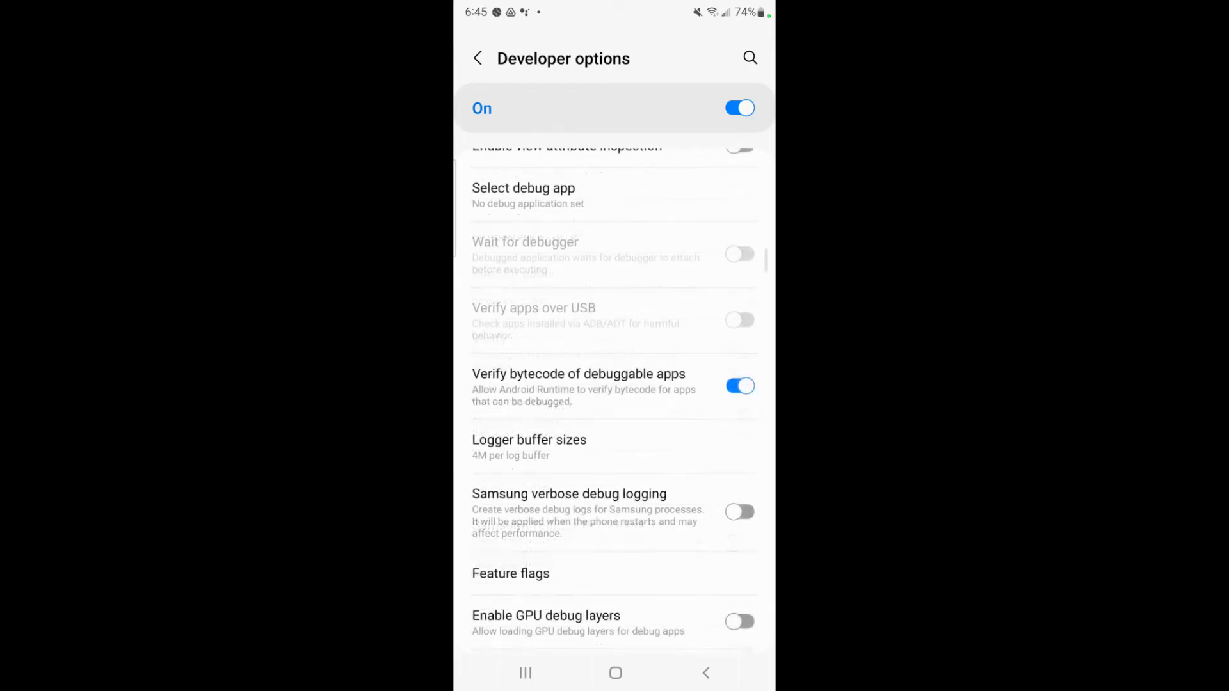
scroll(615, 384, "down", 5)
scroll(615, 384, "down", 5)
scroll(615, 384, "down", 5)
scroll(614, 384, "down", 5)
scroll(615, 384, "down", 5)
scroll(615, 384, "down", 5)
scroll(615, 384, "down", 3)
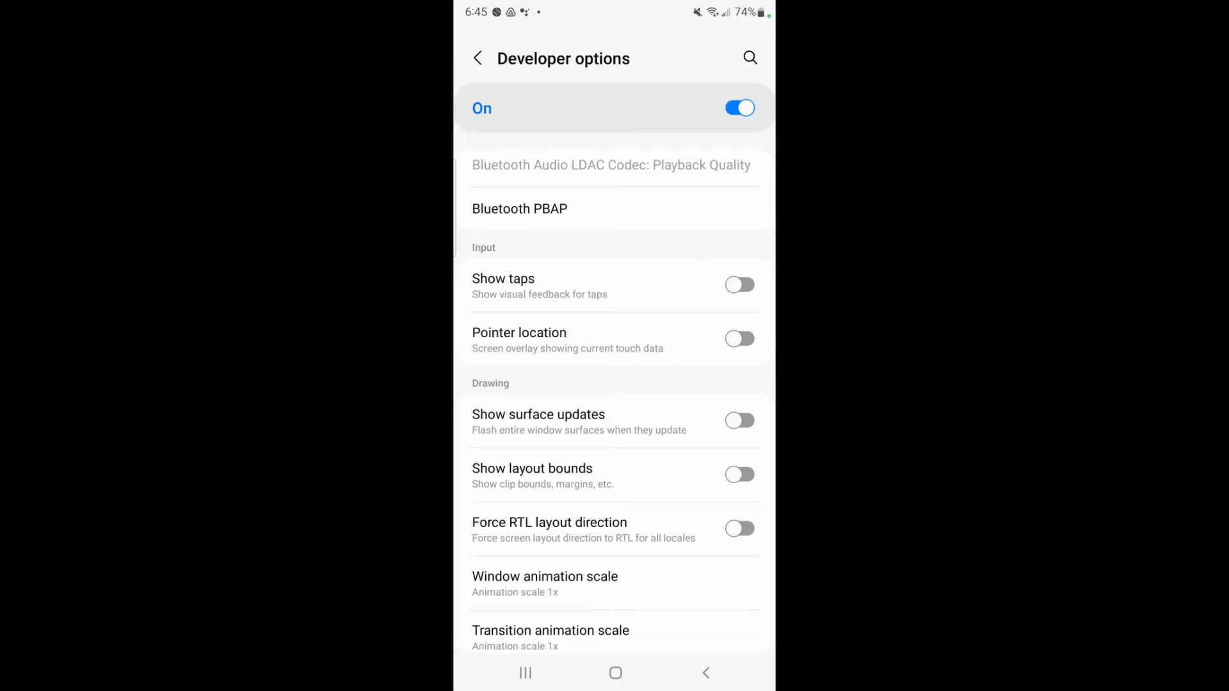
scroll(615, 385, "down", 1)
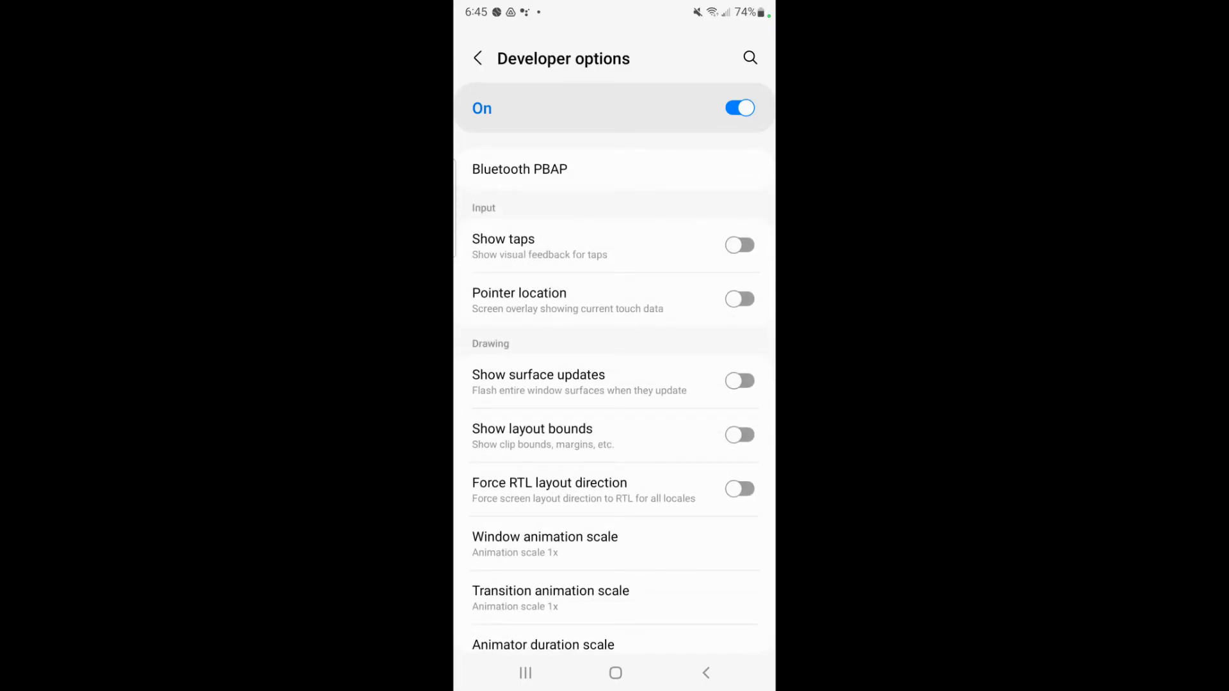
left_click(739, 245)
scroll(615, 385, "down", 4)
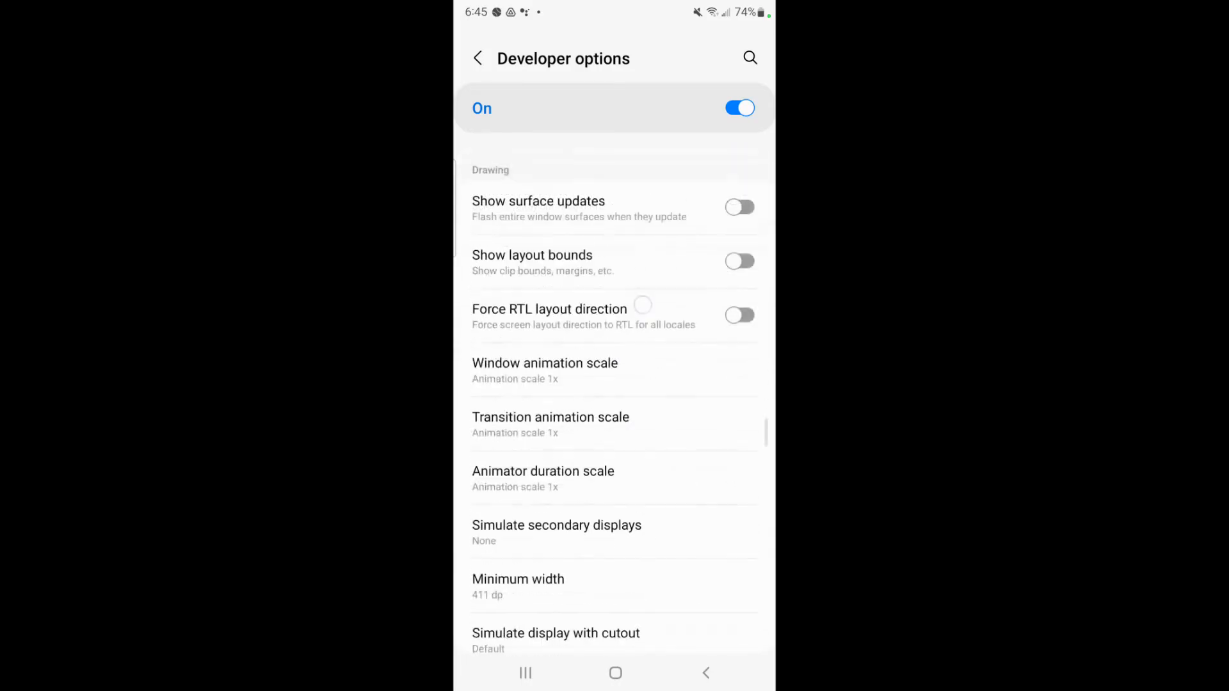
scroll(615, 384, "up", 3)
scroll(615, 384, "down", 2)
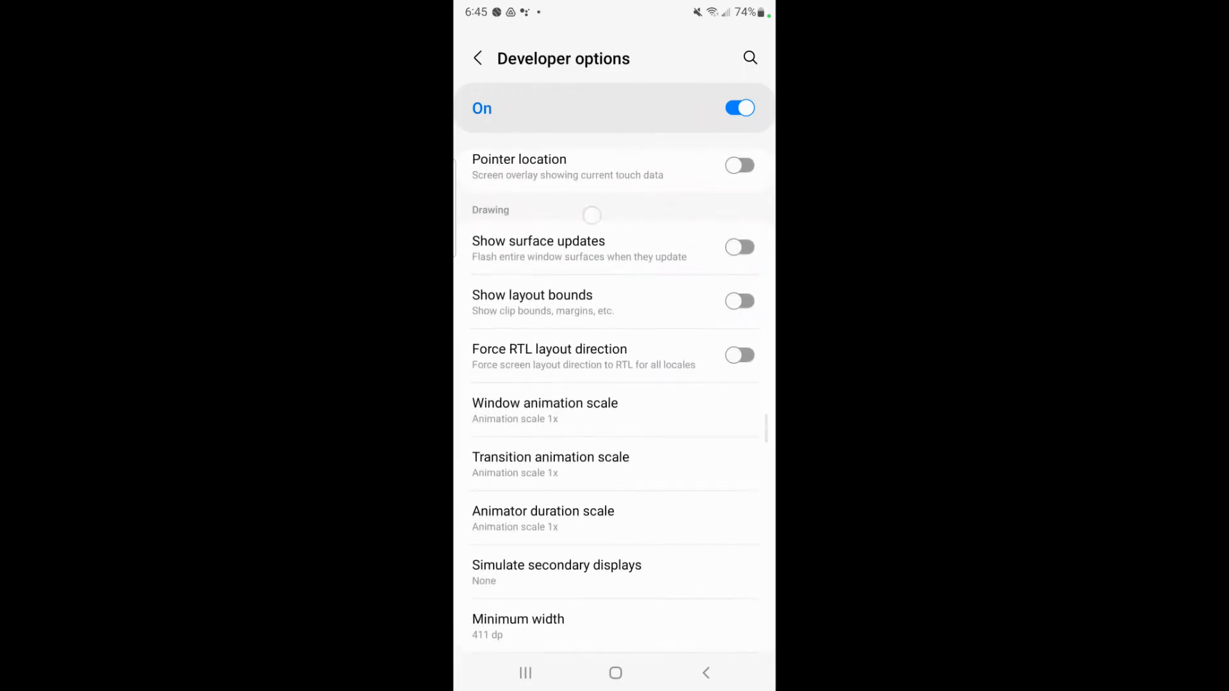
scroll(615, 384, "up", 1)
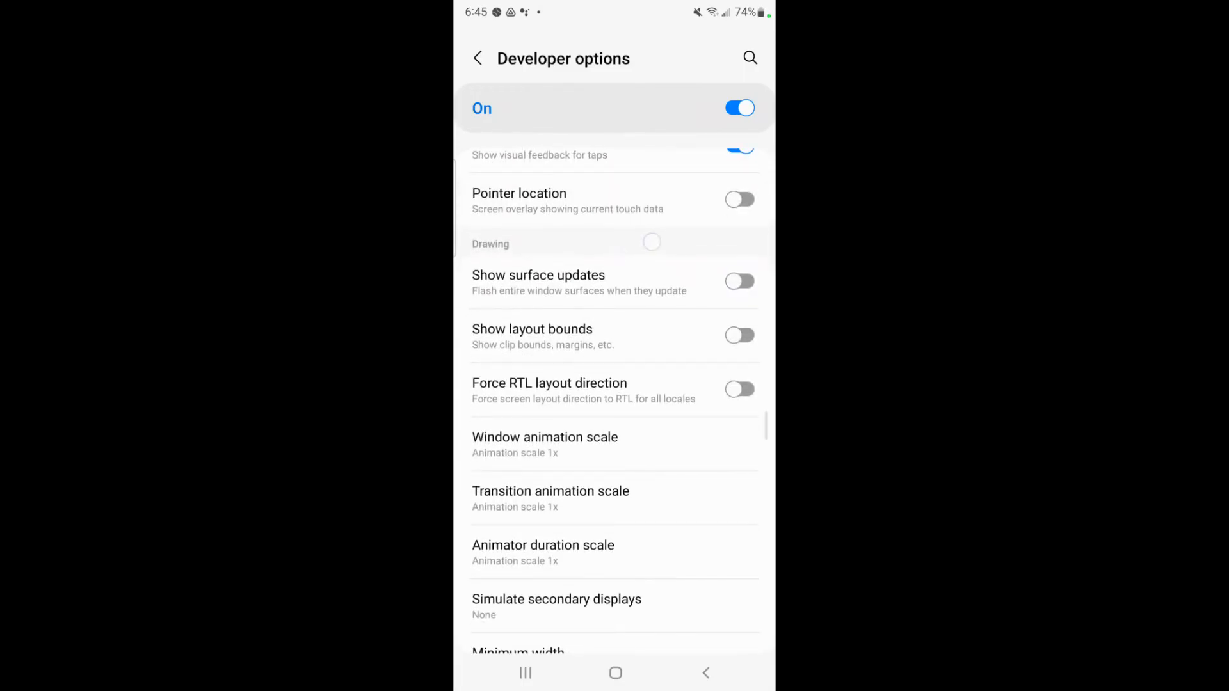